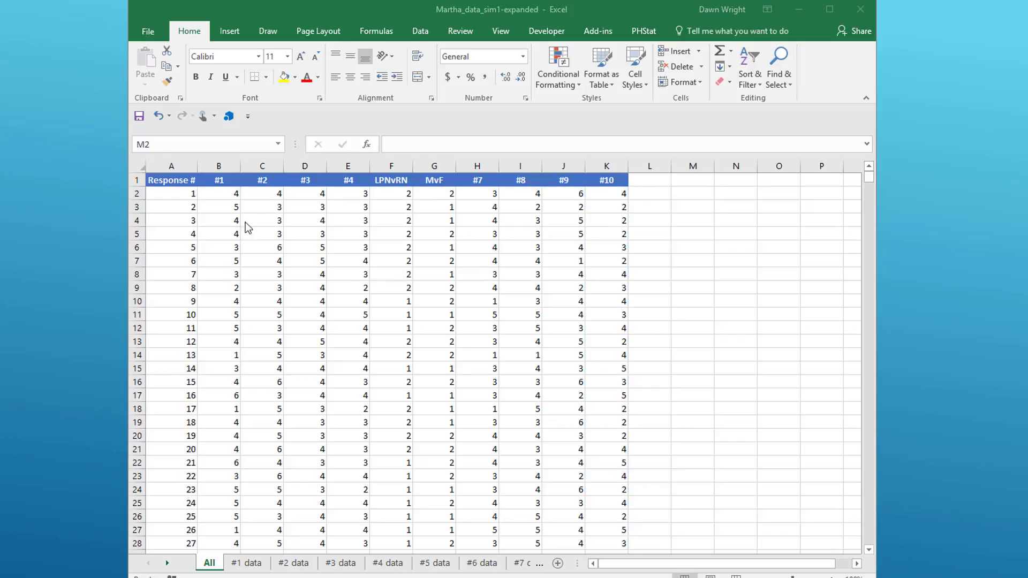
Step: Copy the survey responses in B2:K1001 of the All sheet, leaving out the header row and response numbers
left_click_drag(227, 198, 602, 196)
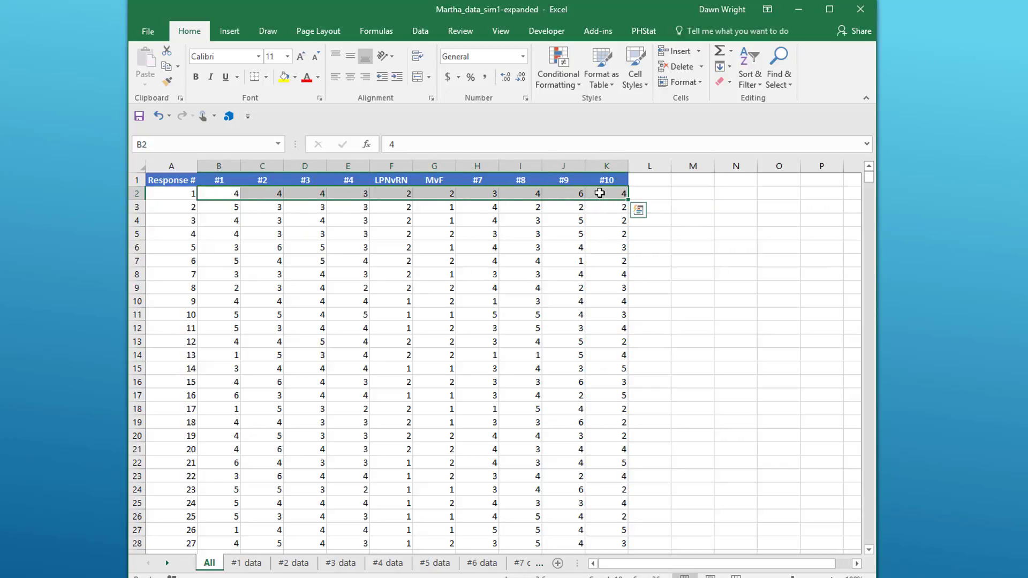
key("ctrl+shift+Down")
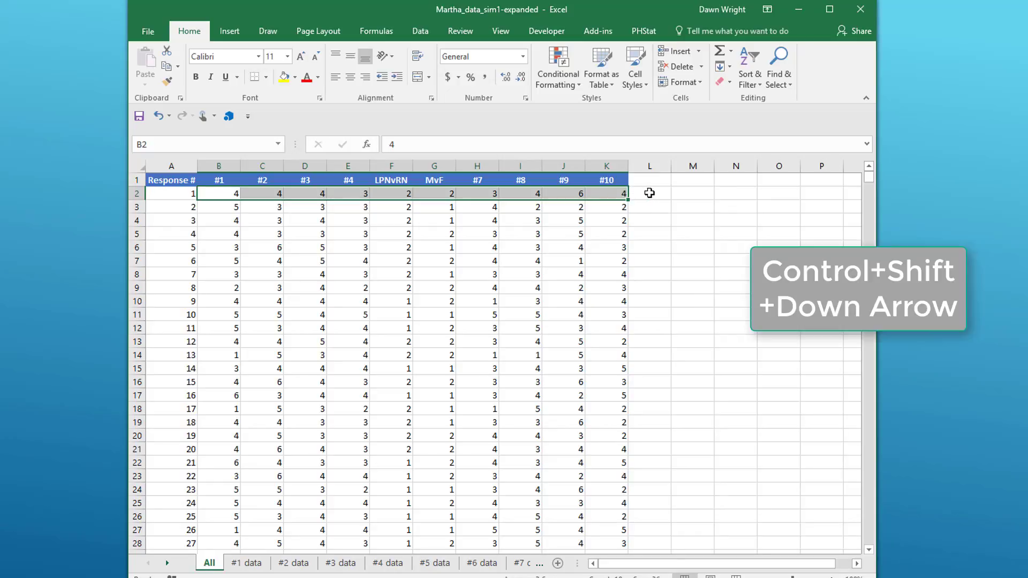
key("ctrl+shift+Down")
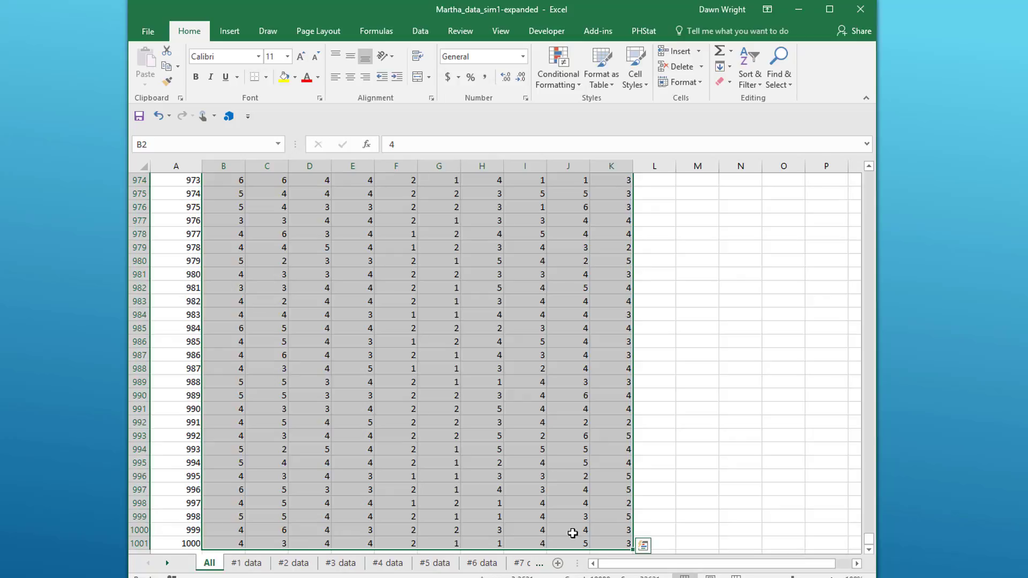
key("ctrl+c")
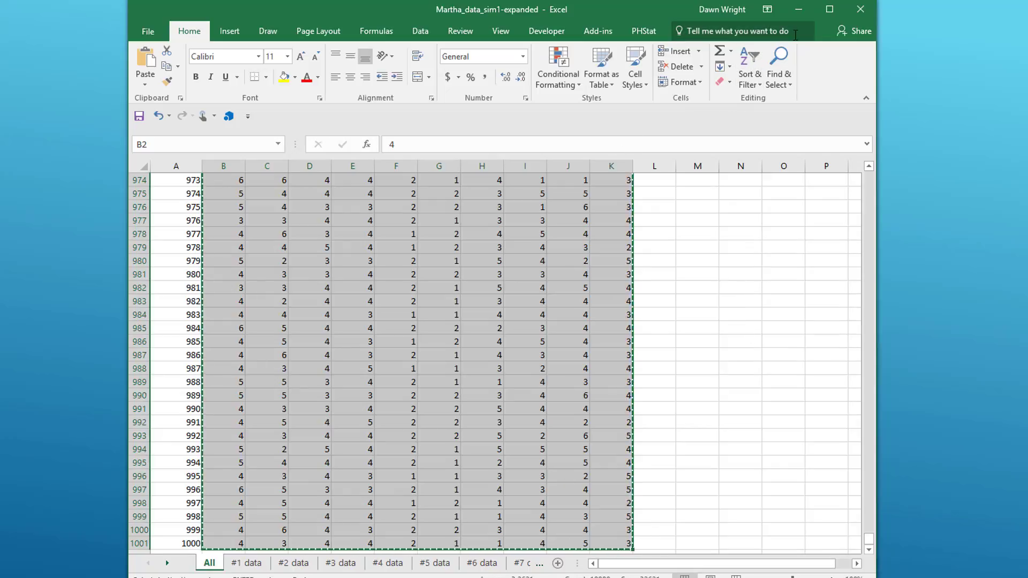
Step: Switch to StatCrunch, paste the copied responses starting at row 1 of var1, and check the data down to the last row
left_click(801, 11)
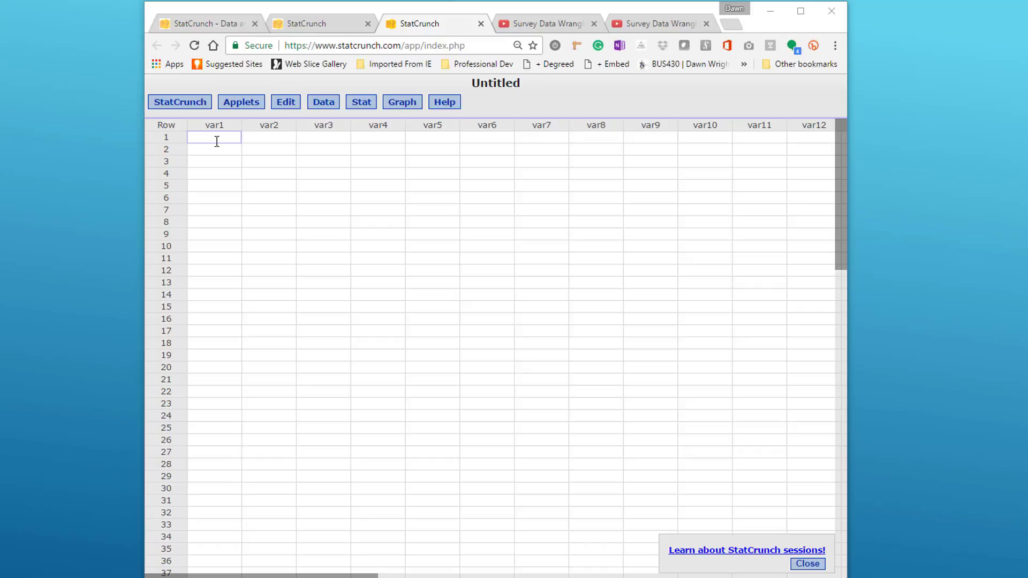
key("ctrl+v")
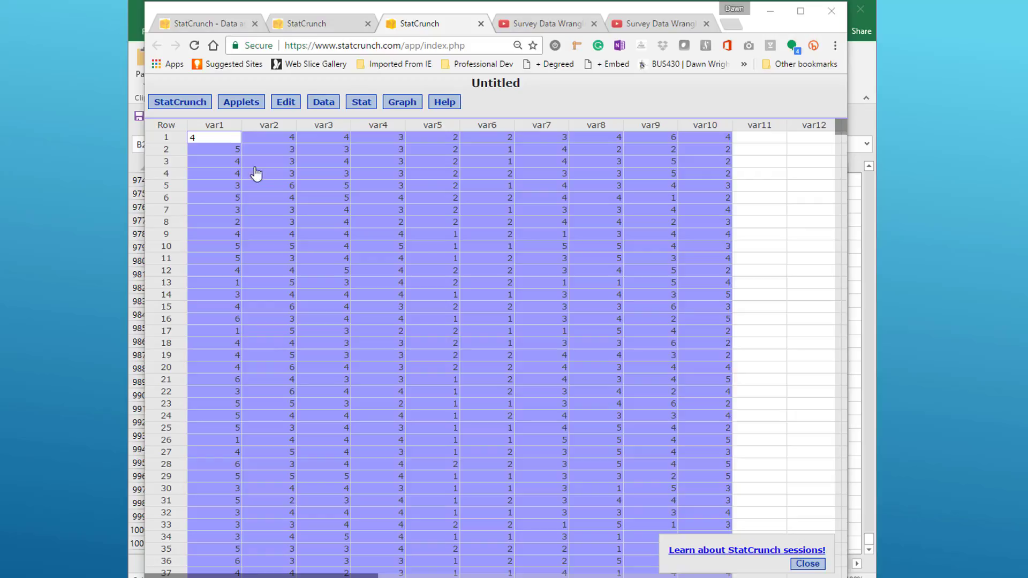
left_click_drag(845, 137, 839, 574)
scroll(538, 528, "up", 1)
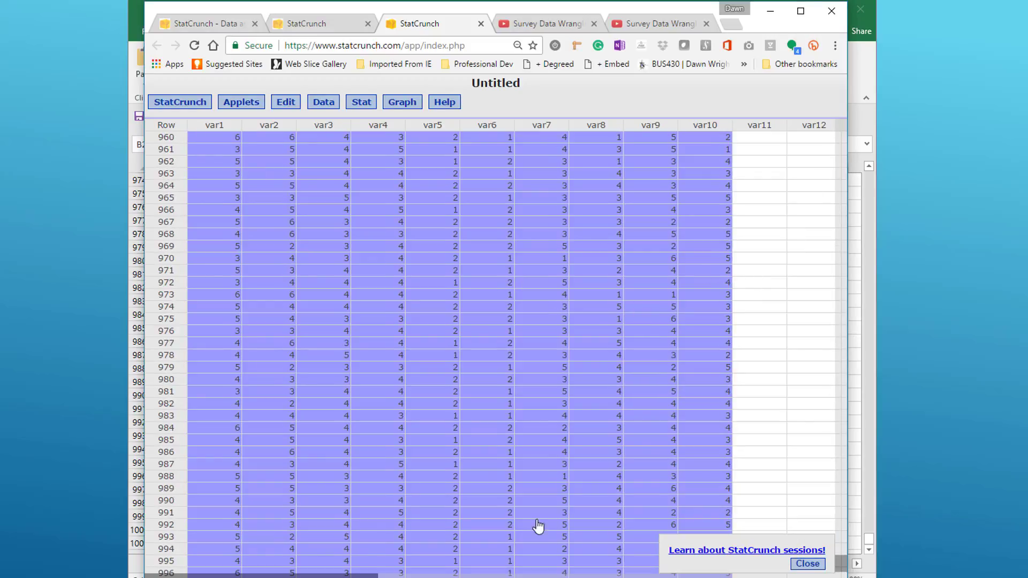
scroll(321, 567, "down", 1)
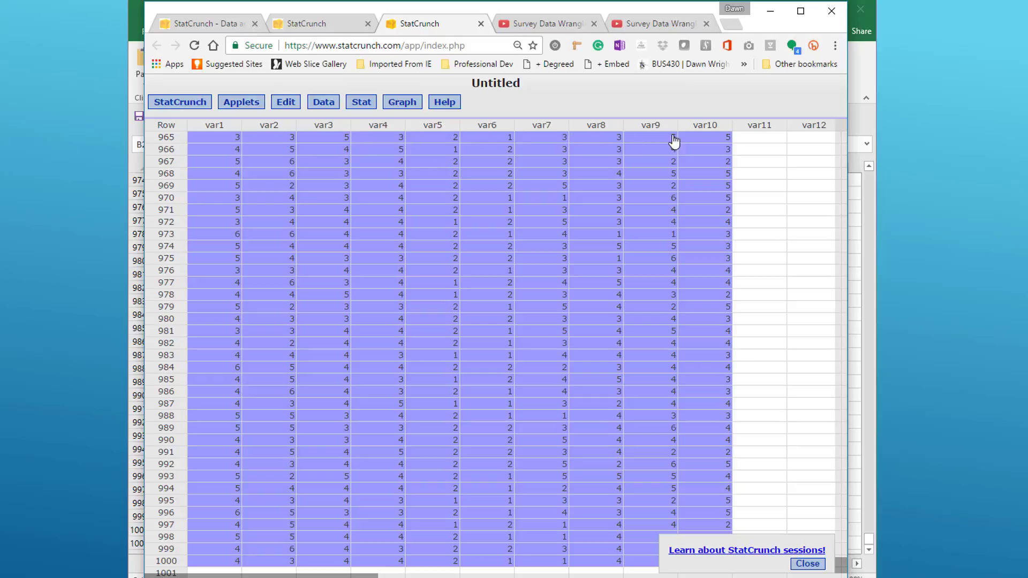
left_click_drag(838, 567, 855, 125)
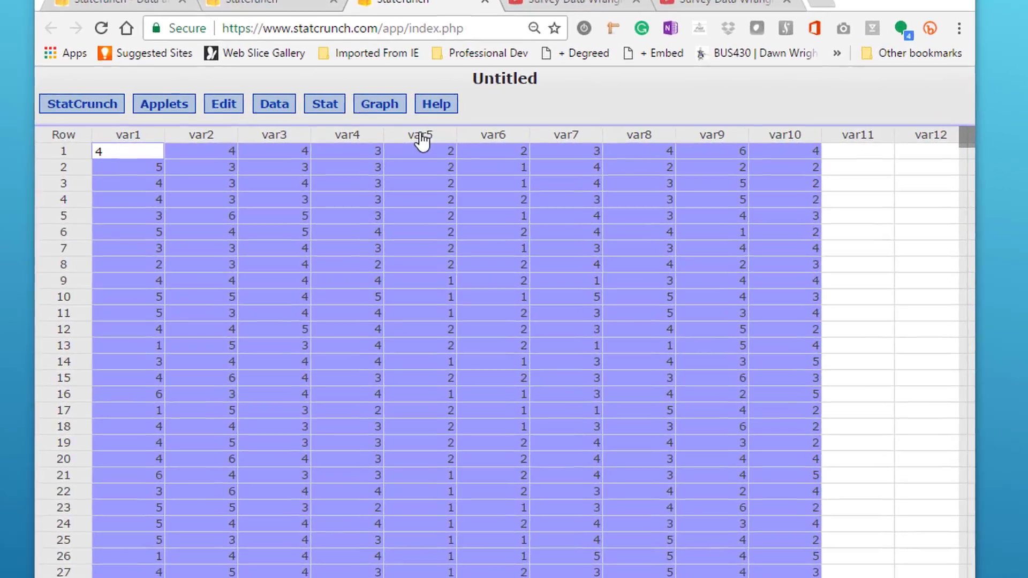
Step: Rename the var5 column as LPNvRN to match the Excel header
left_click(401, 141)
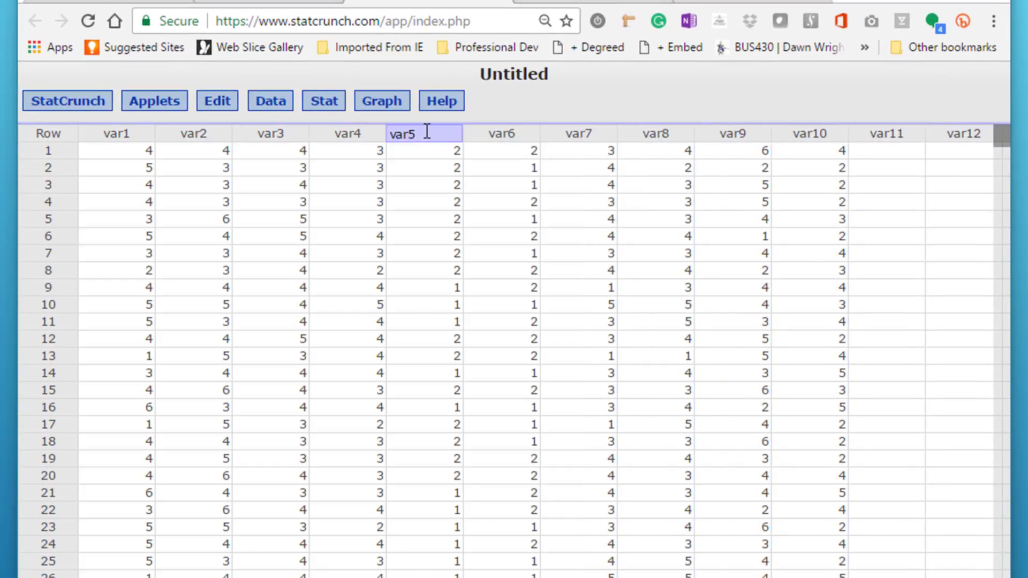
key("BackSpace")
key("BackSpace")
key("BackSpace")
key("BackSpace")
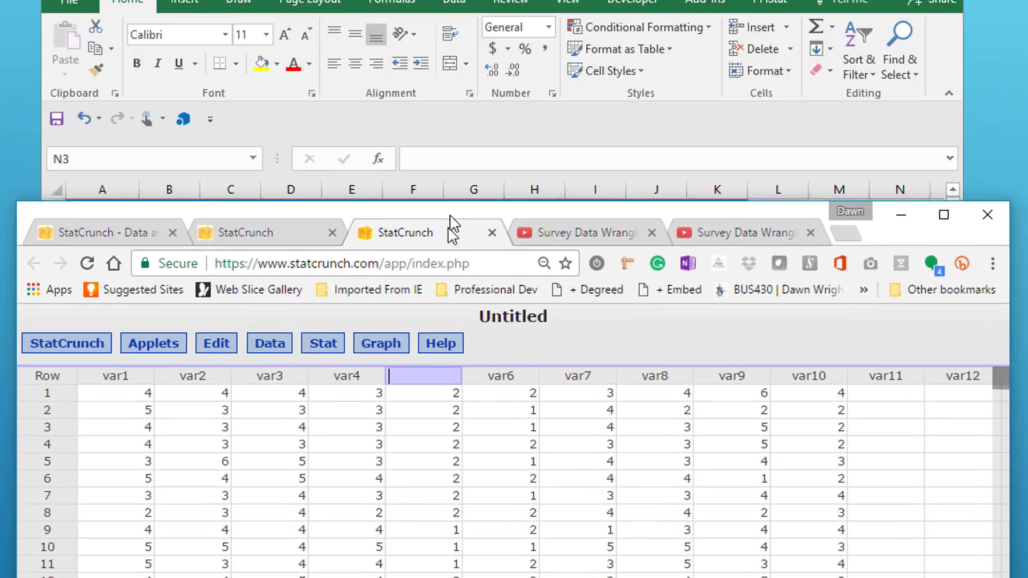
mouse_move(450, 227)
left_mouse_down()
mouse_move(455, 340)
mouse_move(444, 239)
left_mouse_up()
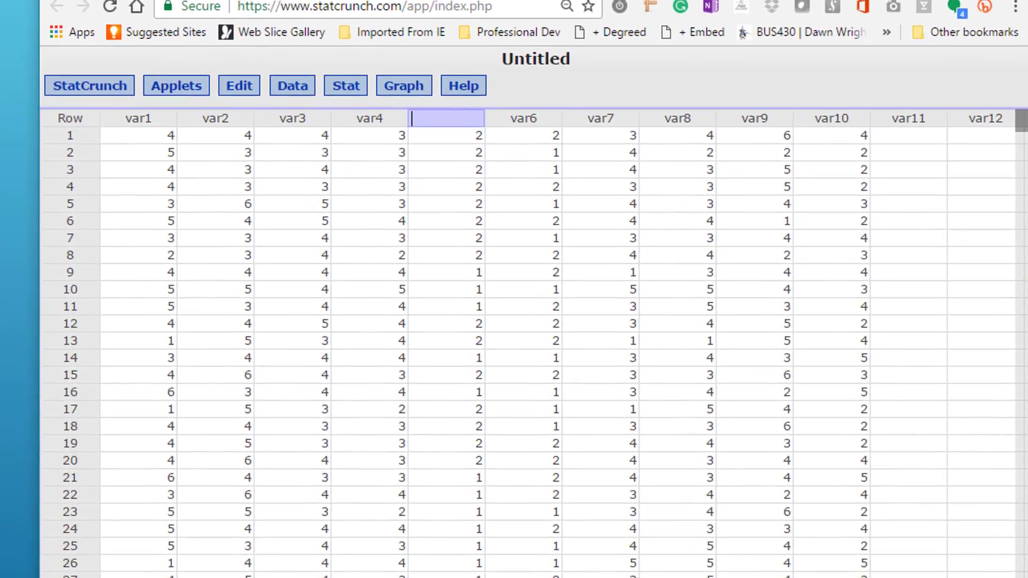
type("LP")
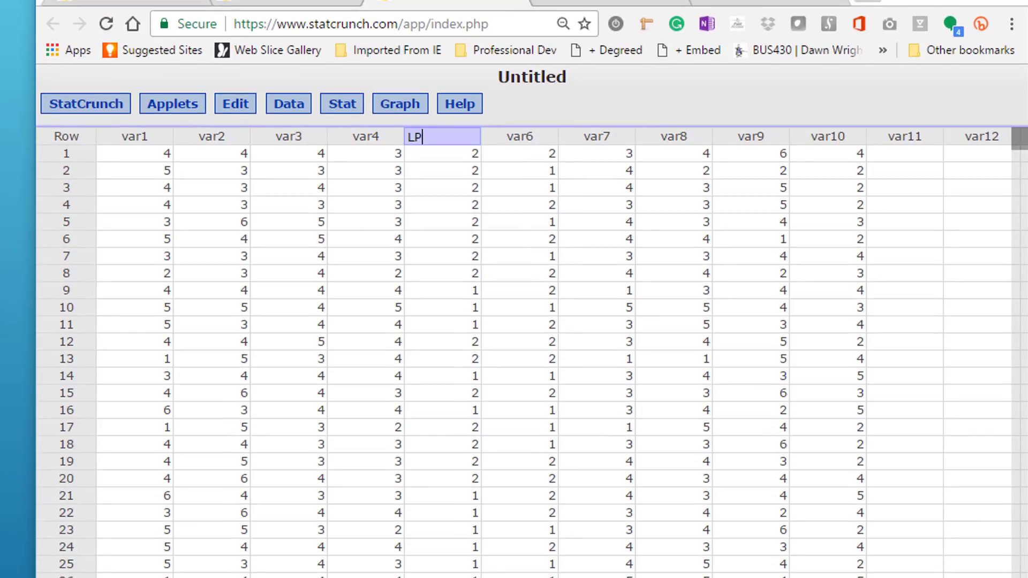
type("NvRN")
Step: Rename the var6 column as MvF
left_click(518, 138)
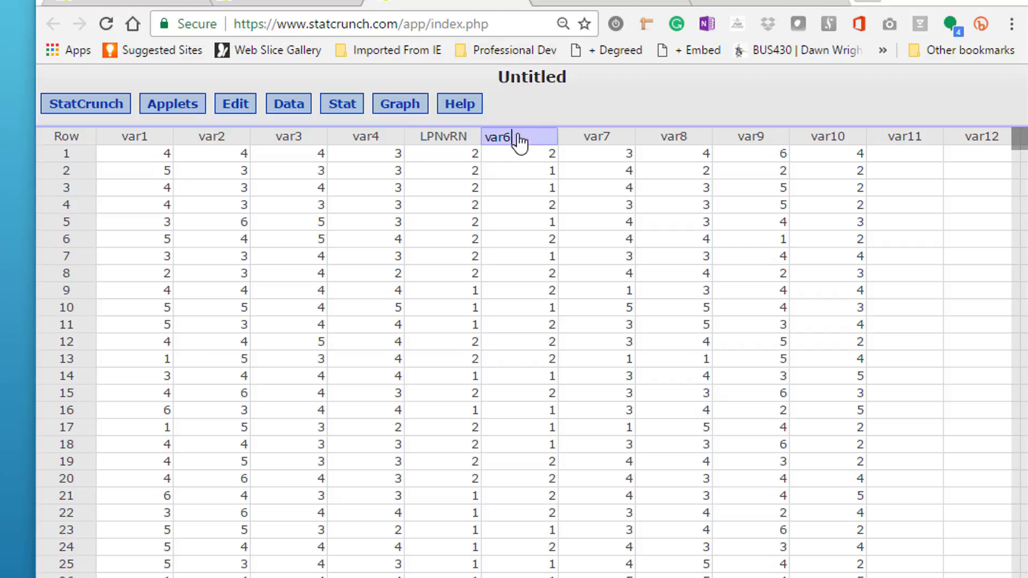
key("BackSpace")
key("BackSpace")
key("BackSpace")
key("BackSpace")
type("MvF")
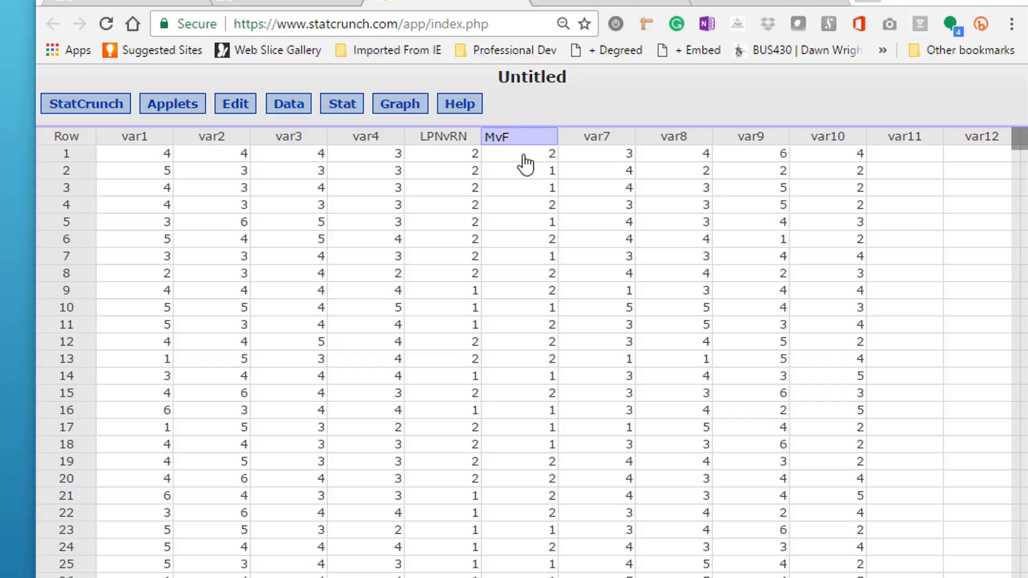
left_click(913, 273)
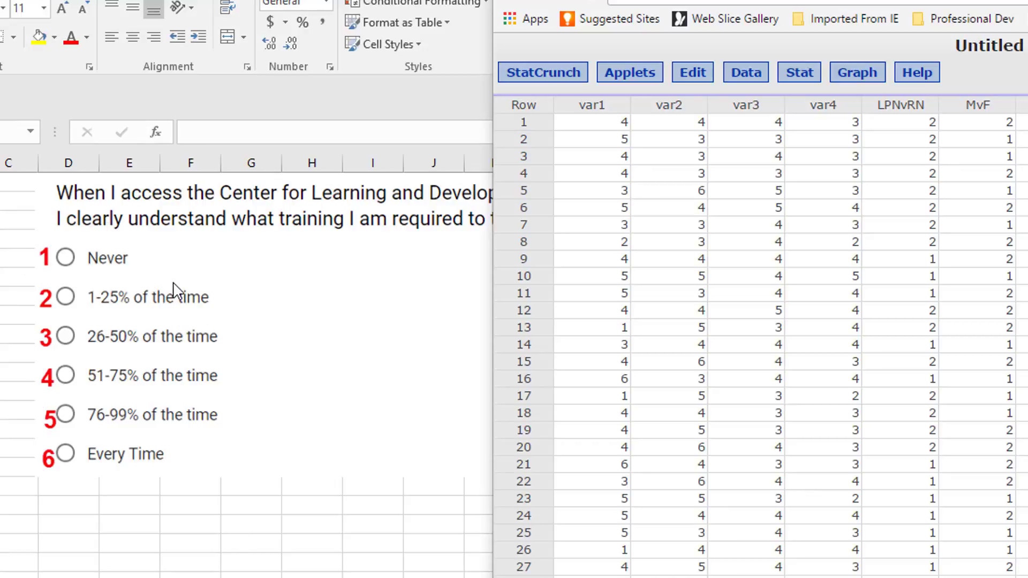
Step: Consult survey question Q1 in Excel, rename StatCrunch's var1 column as Understand_Training, and widen it to fit the name
left_click(254, 0)
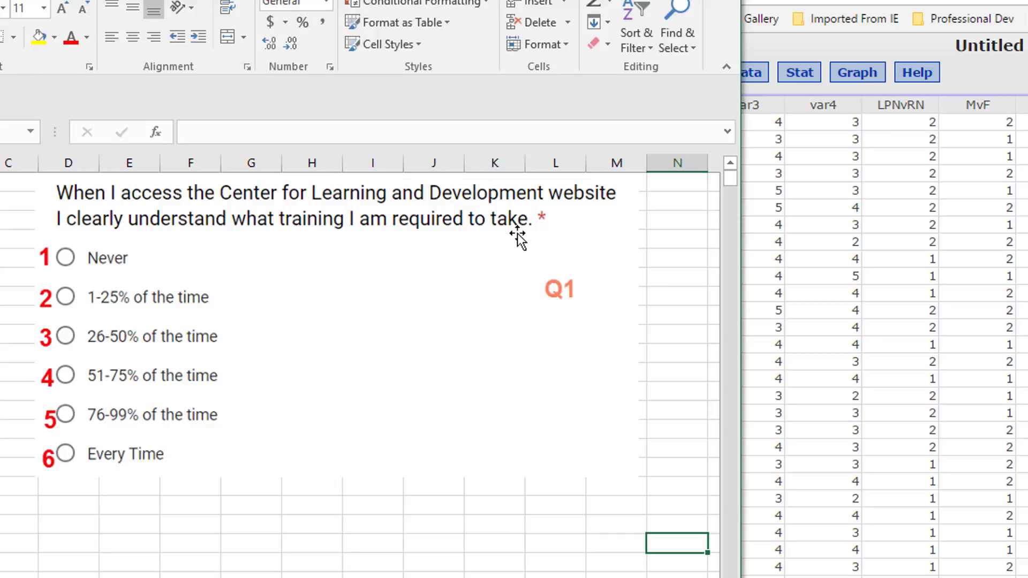
left_click(856, 2)
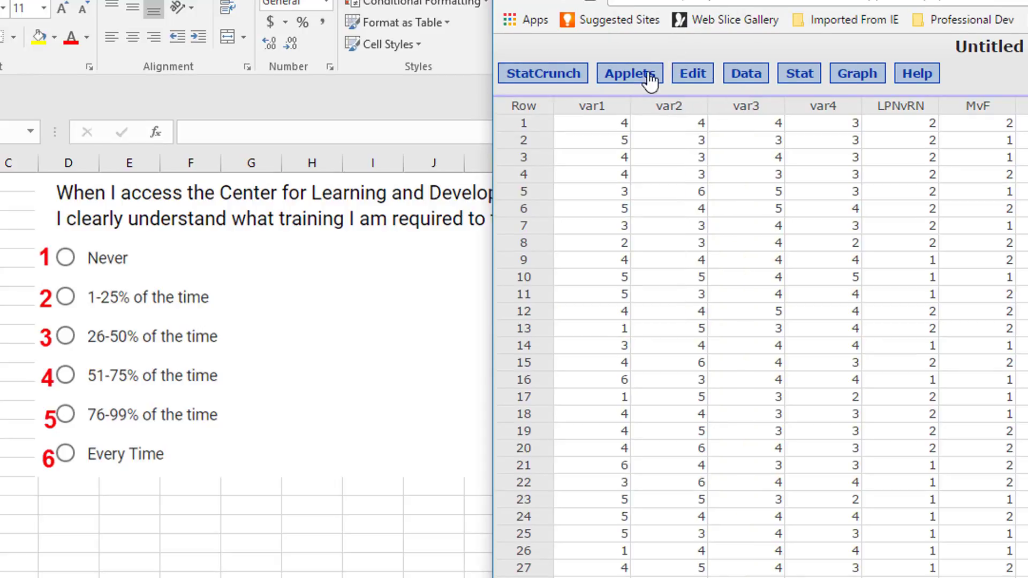
left_click(604, 105)
key("BackSpace")
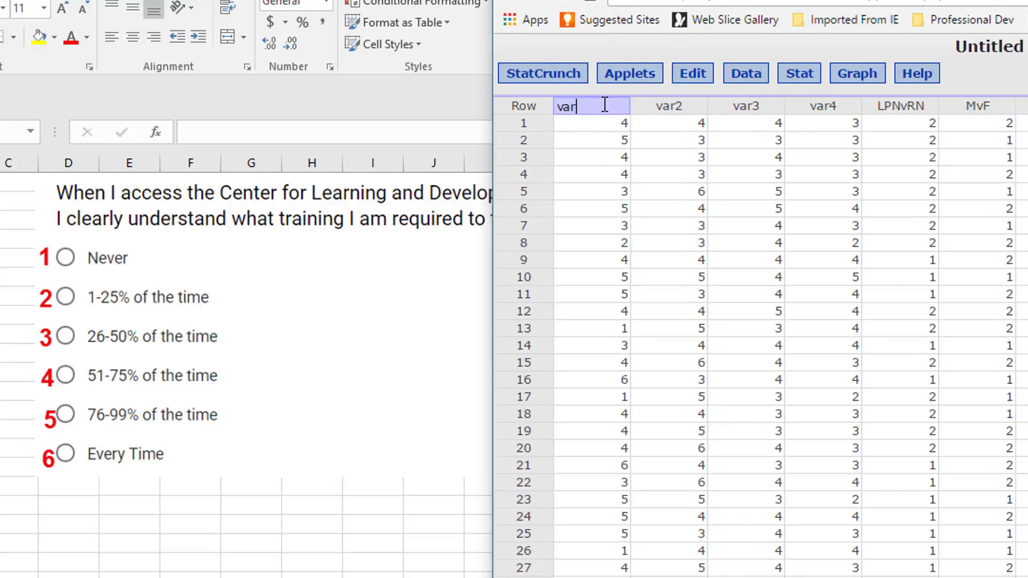
key("BackSpace")
key("BackSpace")
key("BackSpace")
type("Un")
type("derstand")
type("_")
type("Training")
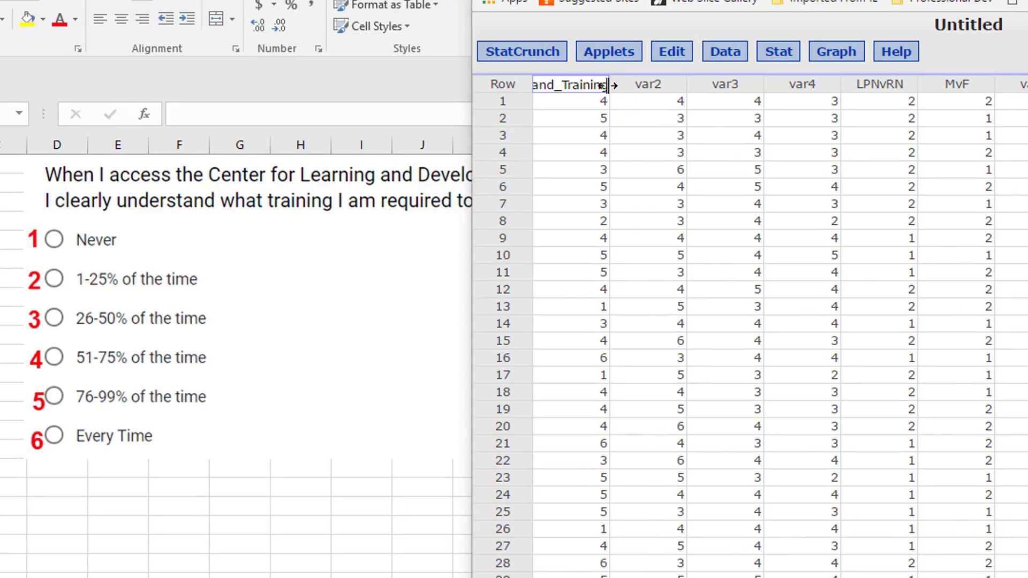
left_click_drag(608, 85, 669, 85)
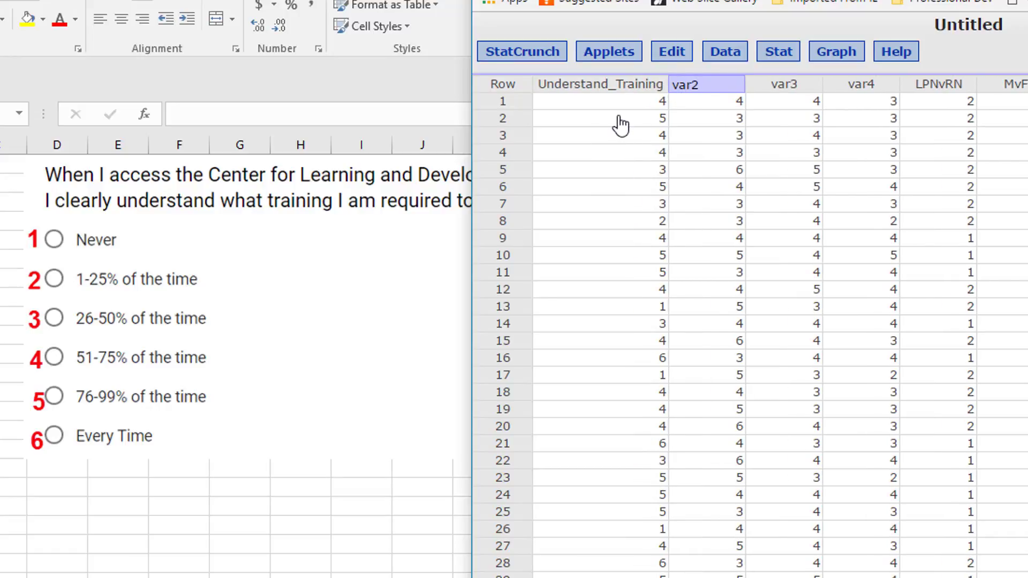